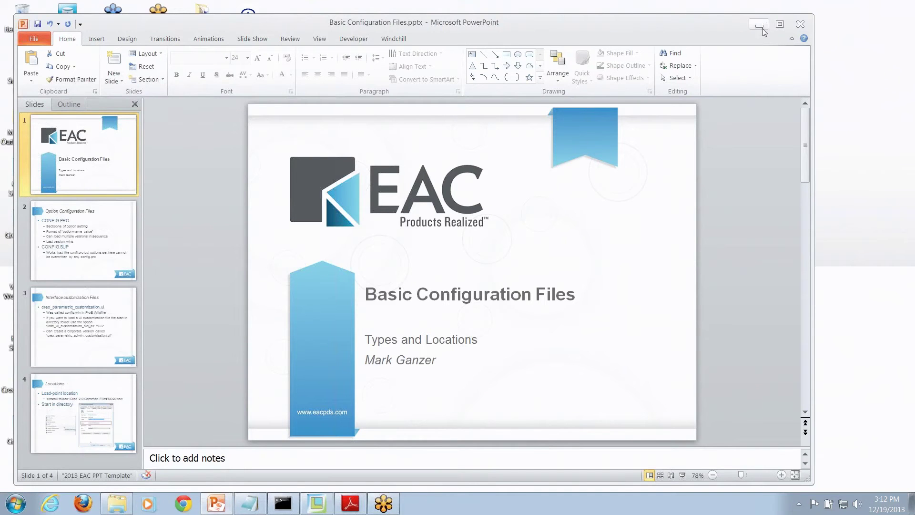
- Restore the Creo session and open the Configuration Editor in Creo Parametric Options
click(759, 25)
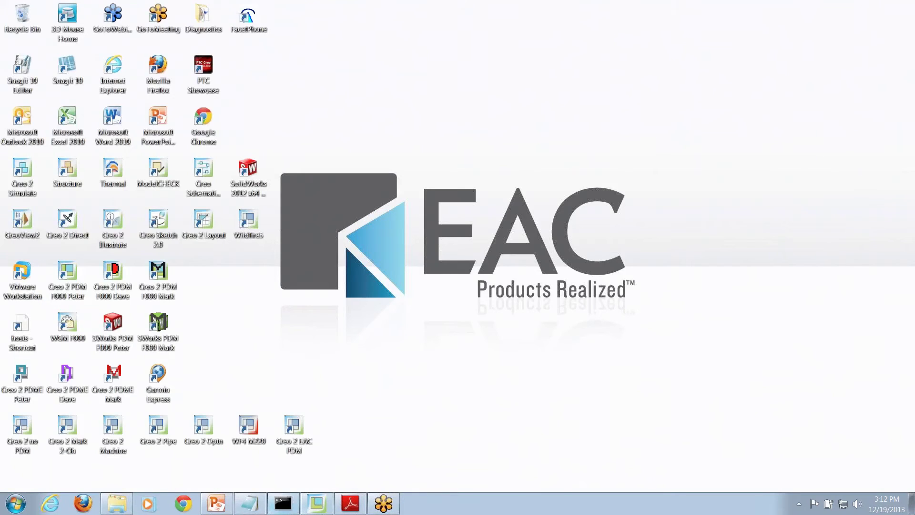
click(318, 509)
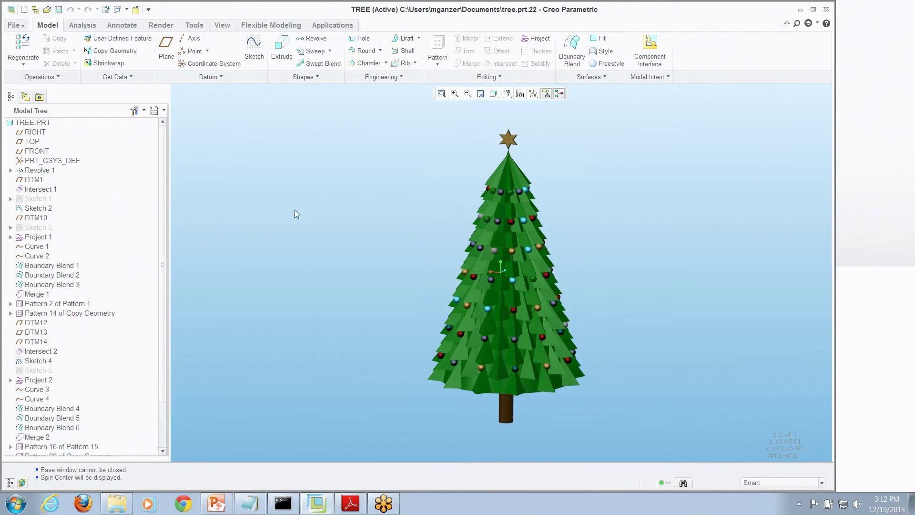
click(20, 27)
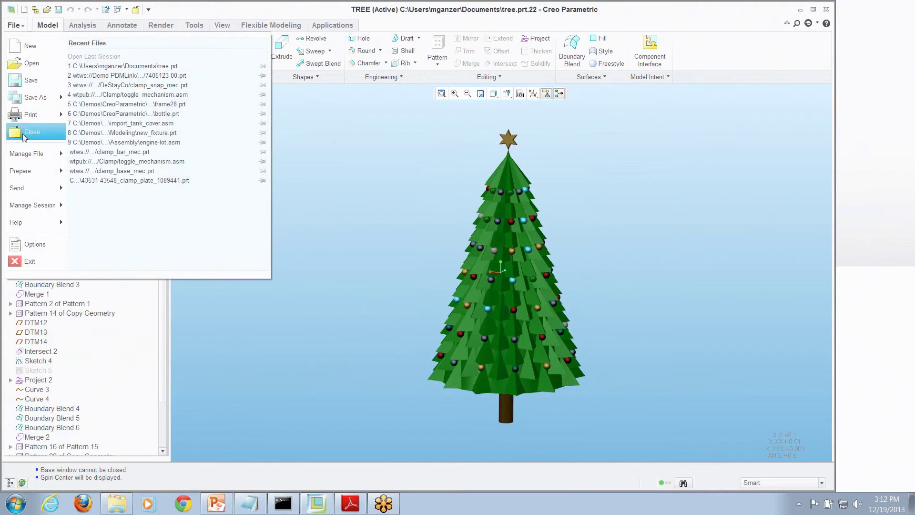
click(27, 250)
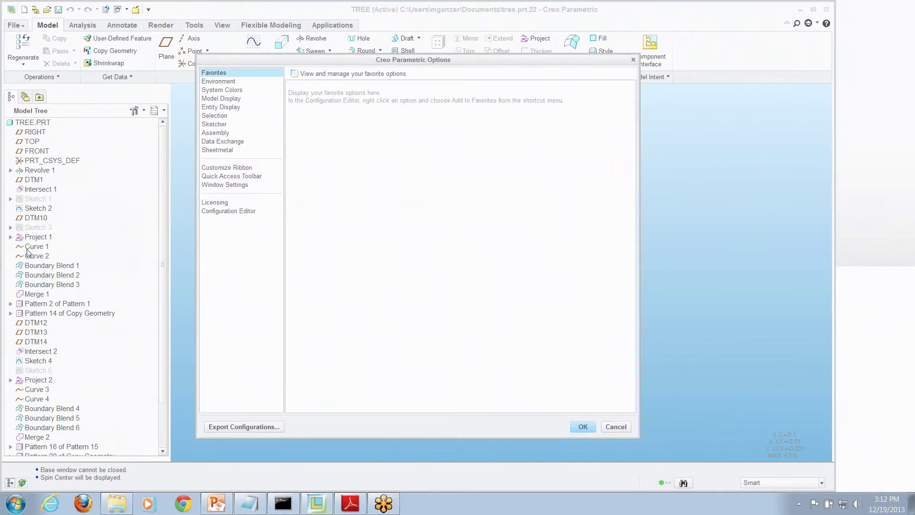
click(239, 213)
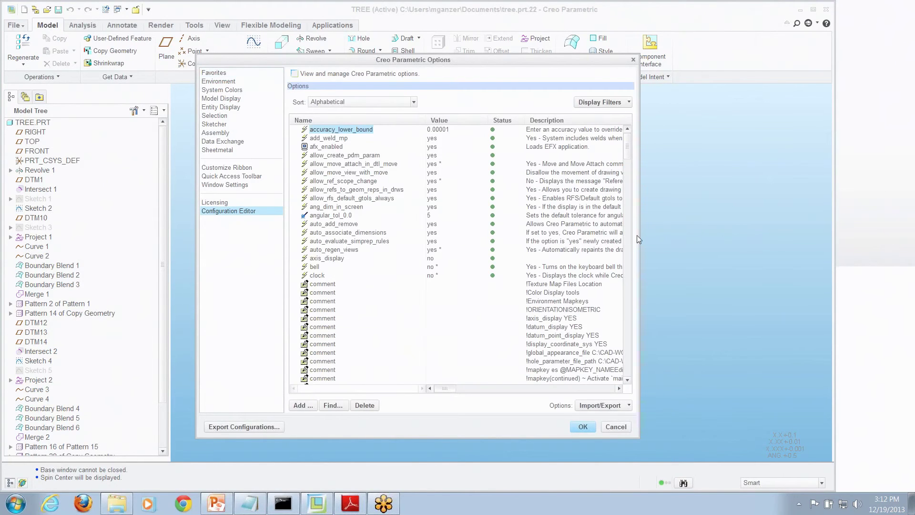
- Widen the dialog, sort the options As Set, and scroll through the descriptions
drag(641, 233, 861, 233)
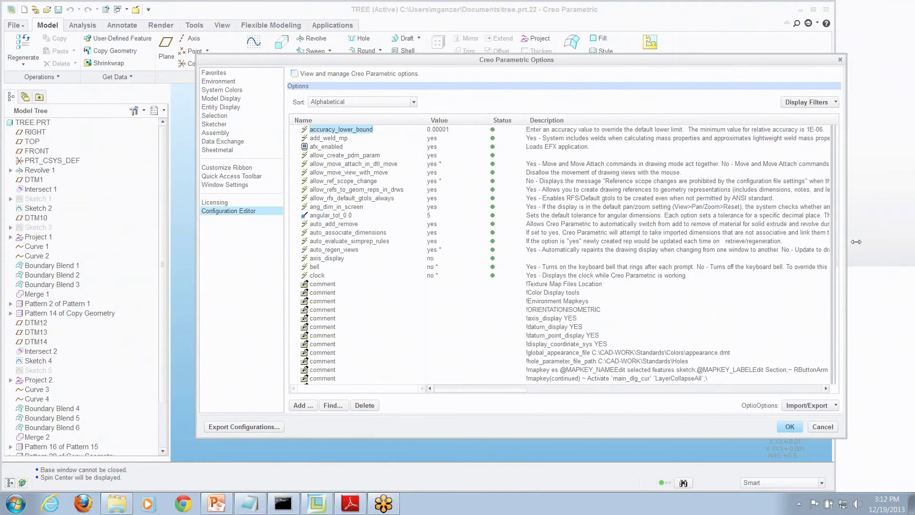
click(414, 102)
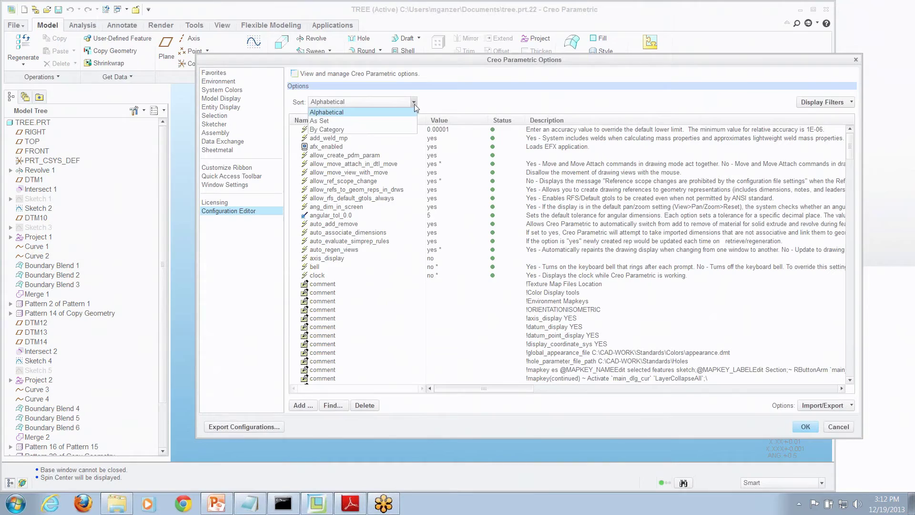
click(367, 122)
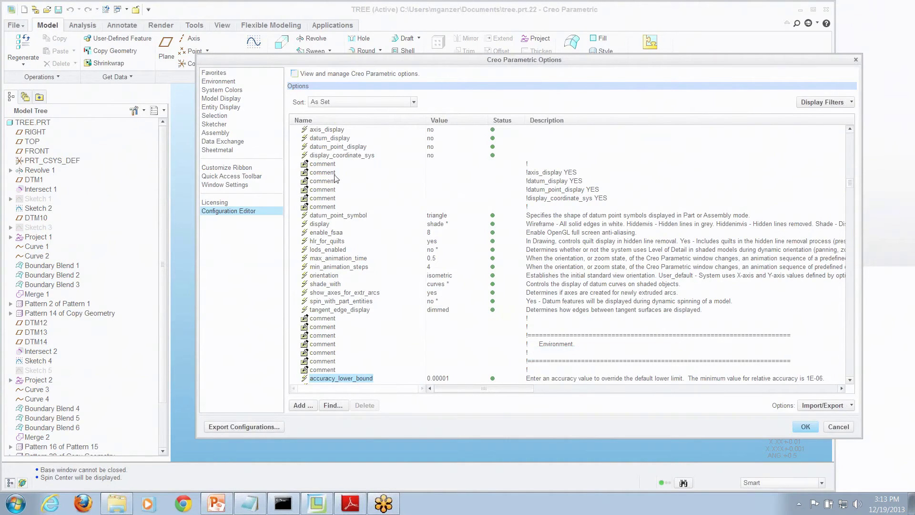
scroll(431, 264, down, 3)
scroll(431, 263, down, 4)
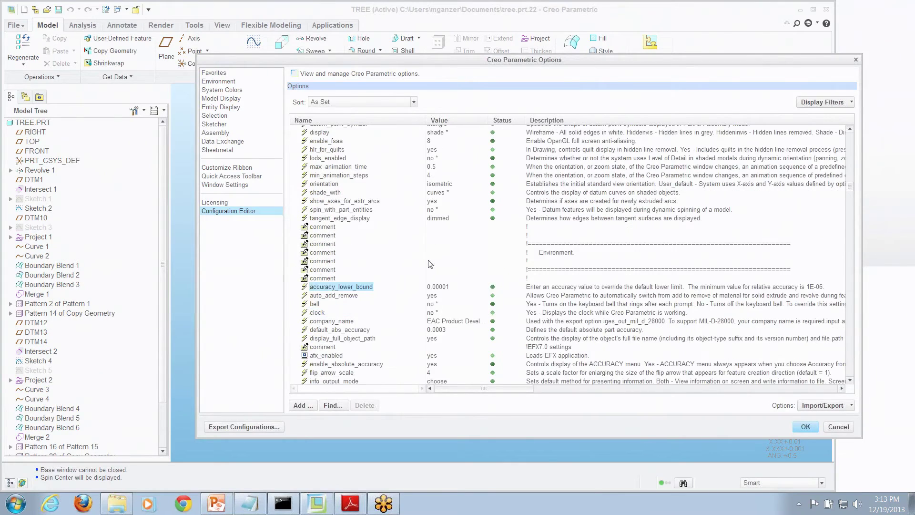
scroll(430, 264, down, 1)
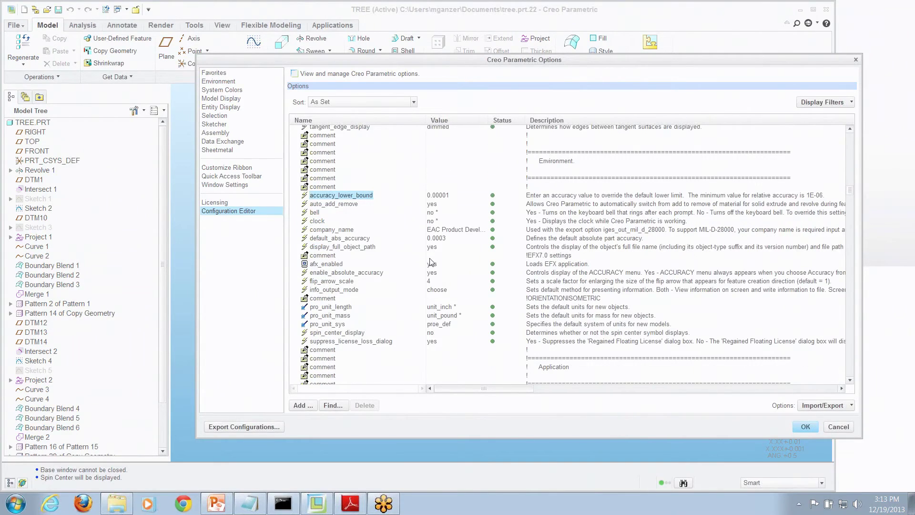
scroll(573, 185, down, 5)
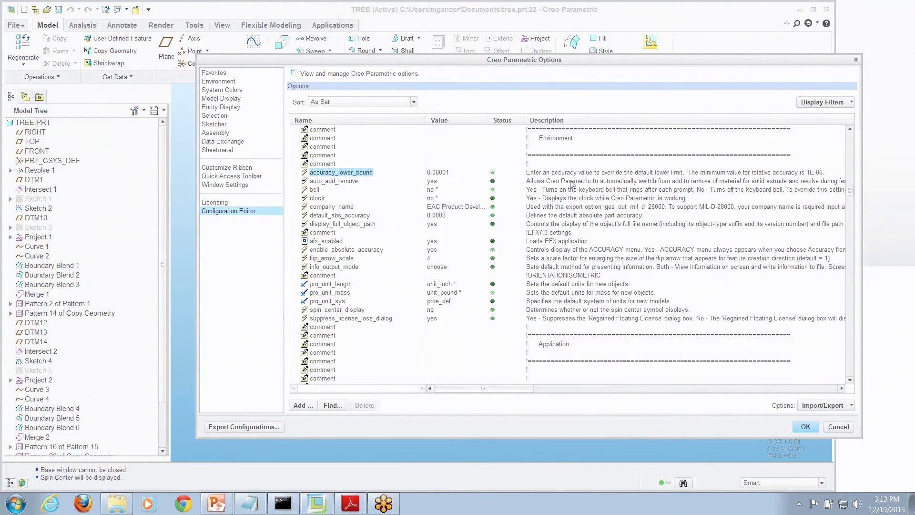
scroll(572, 184, down, 4)
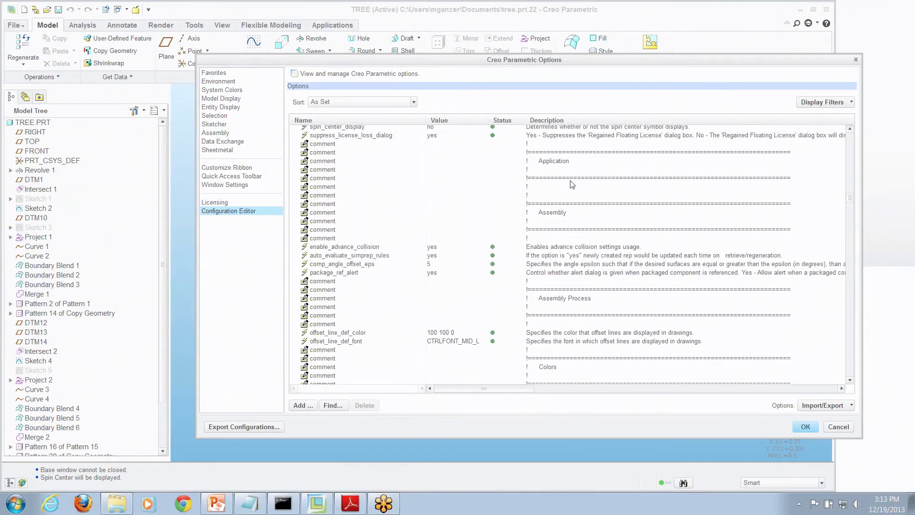
- Show the Customize Ribbon page and review the command sources list without changing it
click(218, 168)
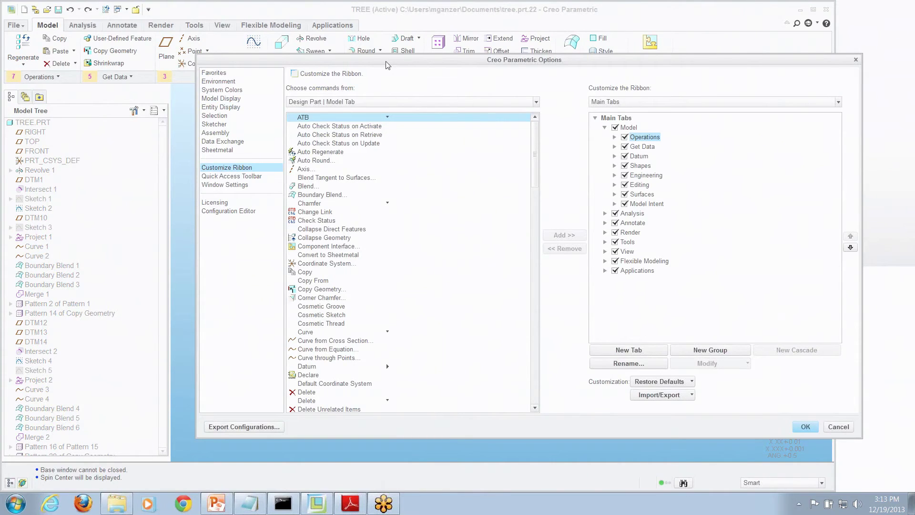
drag(388, 64, 378, 95)
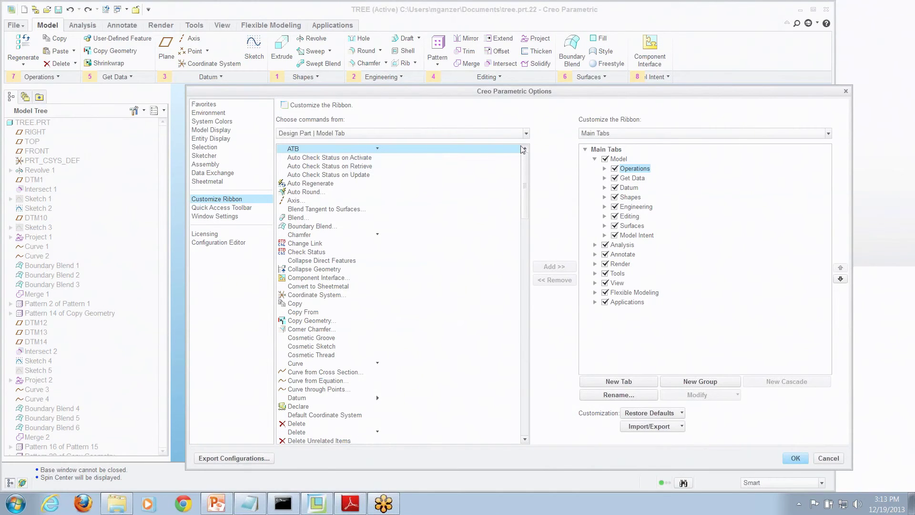
click(527, 133)
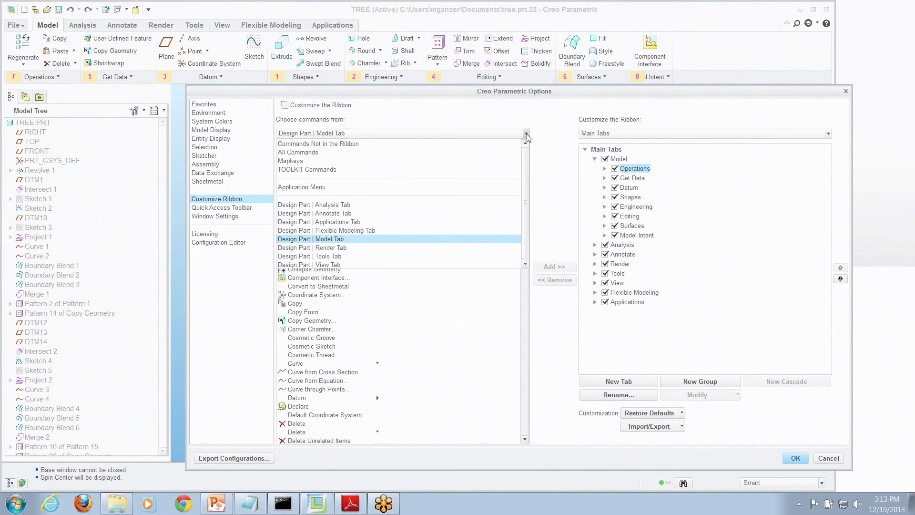
click(527, 133)
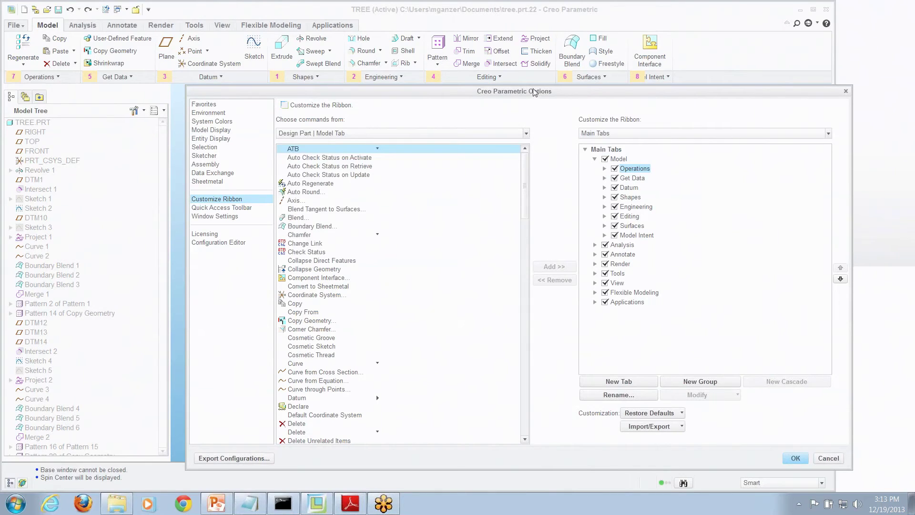
drag(534, 93, 517, 62)
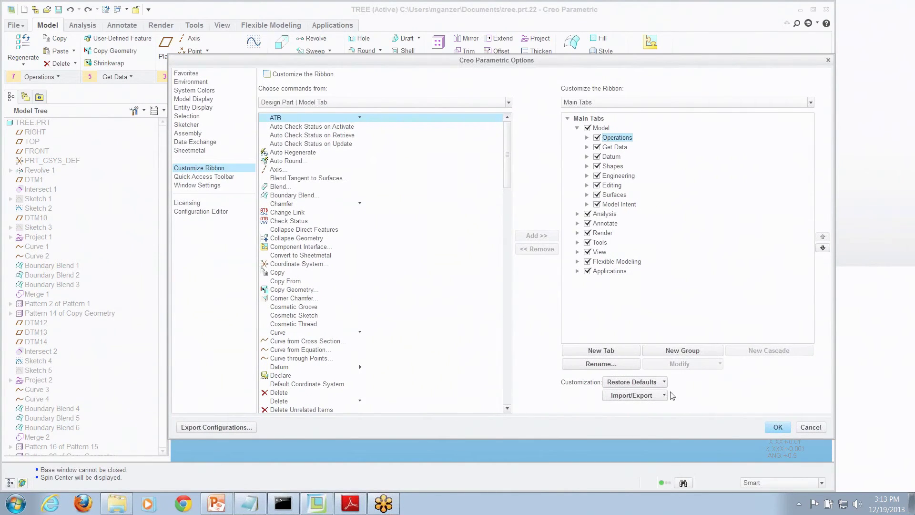
- Start exporting all ribbon and toolbar customizations, then cancel the export
click(663, 399)
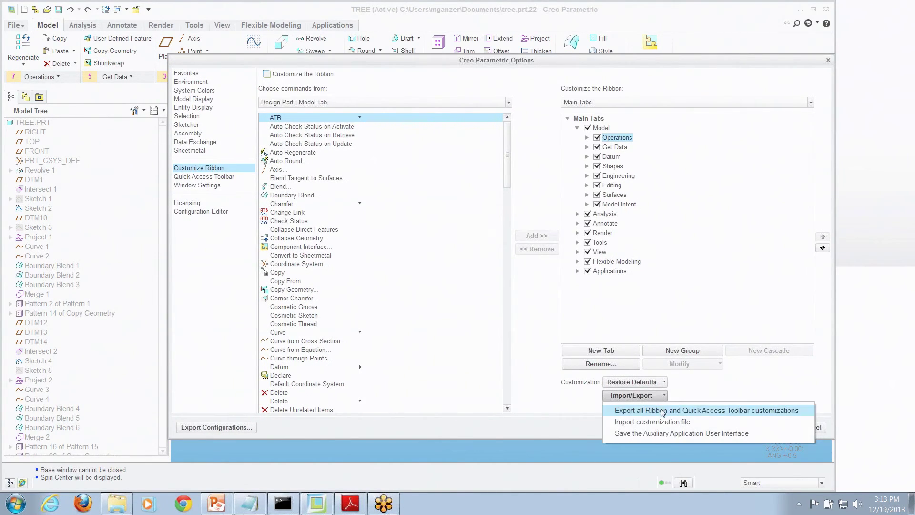
click(661, 409)
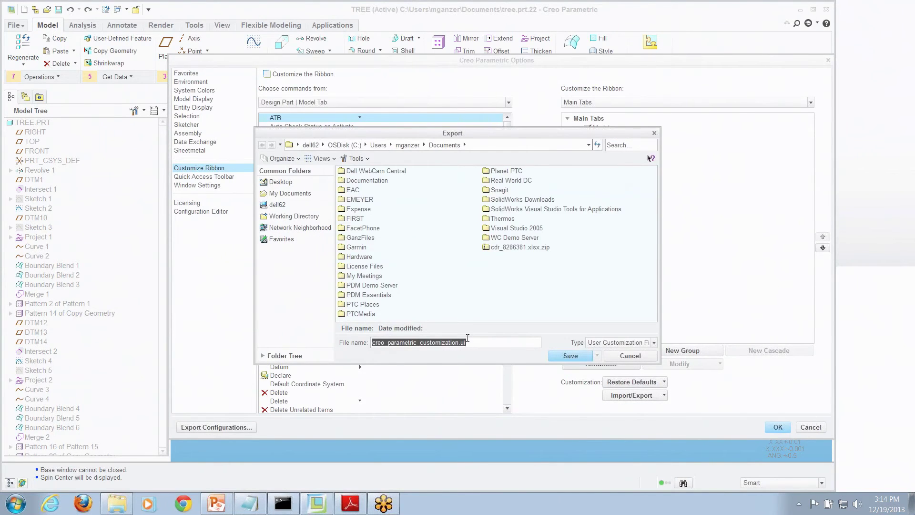
click(632, 357)
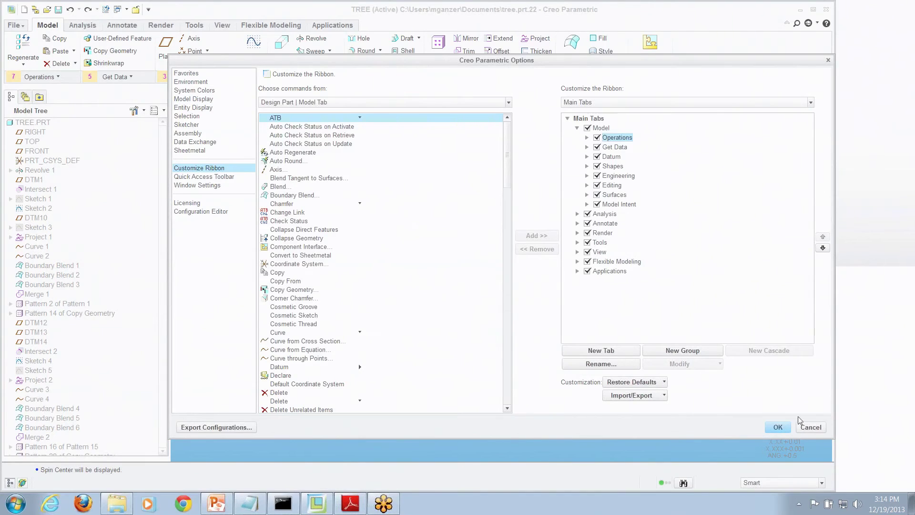
- Close Options, page the configuration-options PDF to the Assembly table on page 6, then minimize Reader
click(810, 428)
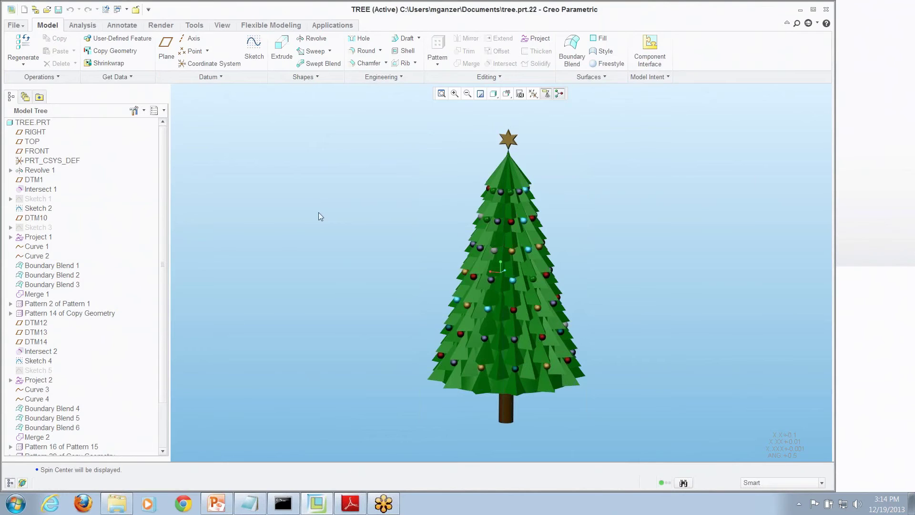
click(352, 509)
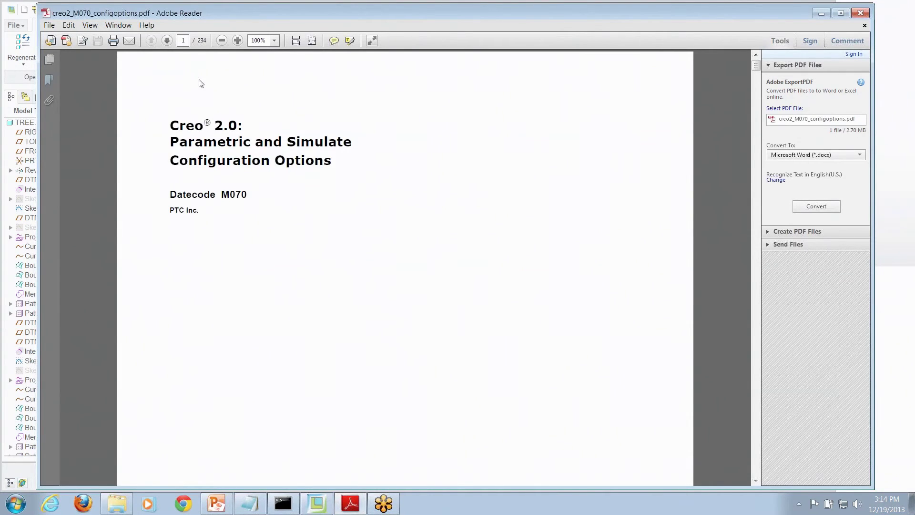
click(168, 42)
click(168, 42)
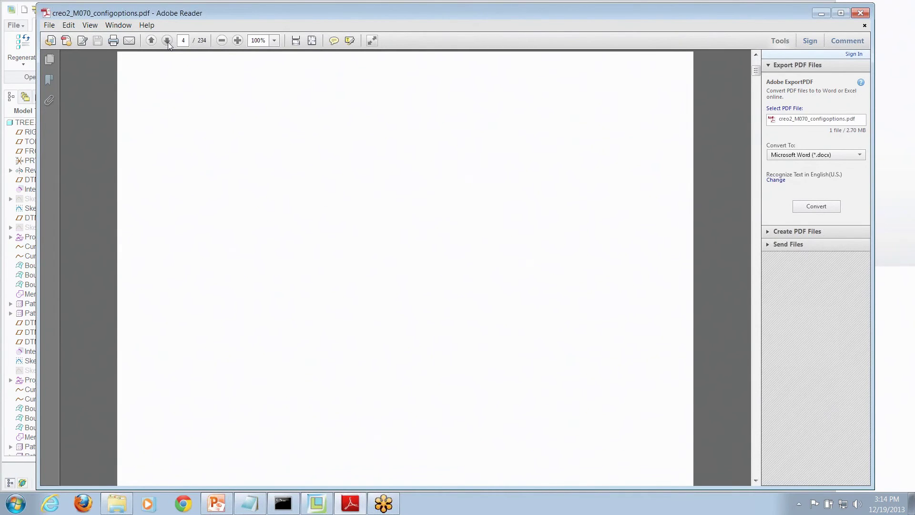
click(168, 42)
click(168, 42)
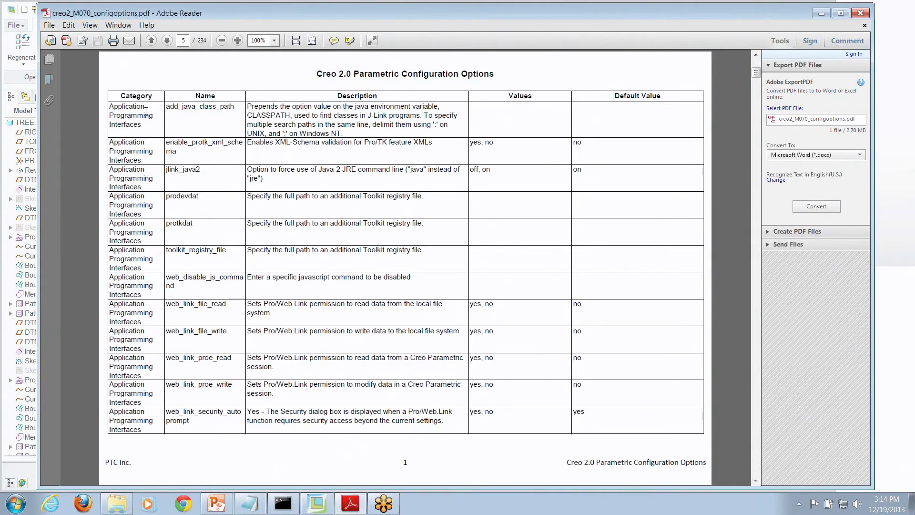
click(167, 41)
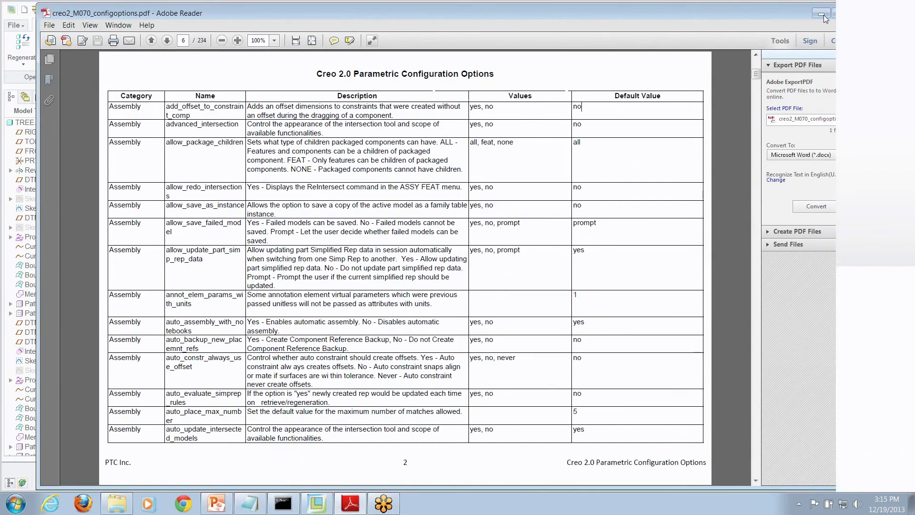
click(820, 14)
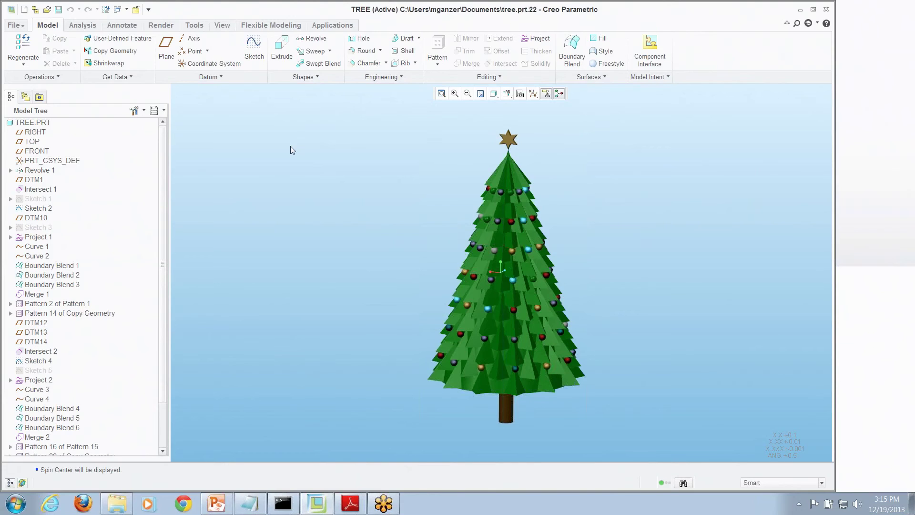
- Point out the Creo 2 Simulate, CreoView2 and Illustrate shortcuts, then restore 'sample copy configs.txt'
click(800, 11)
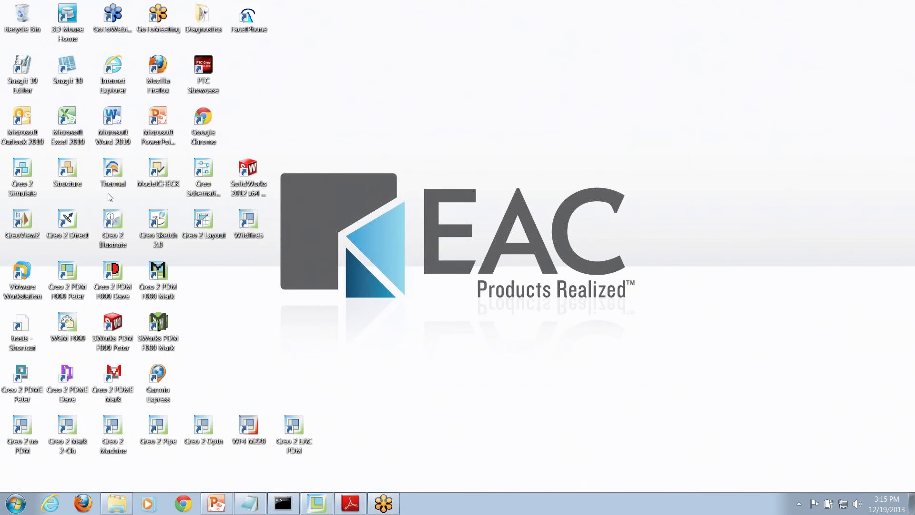
click(22, 172)
click(25, 227)
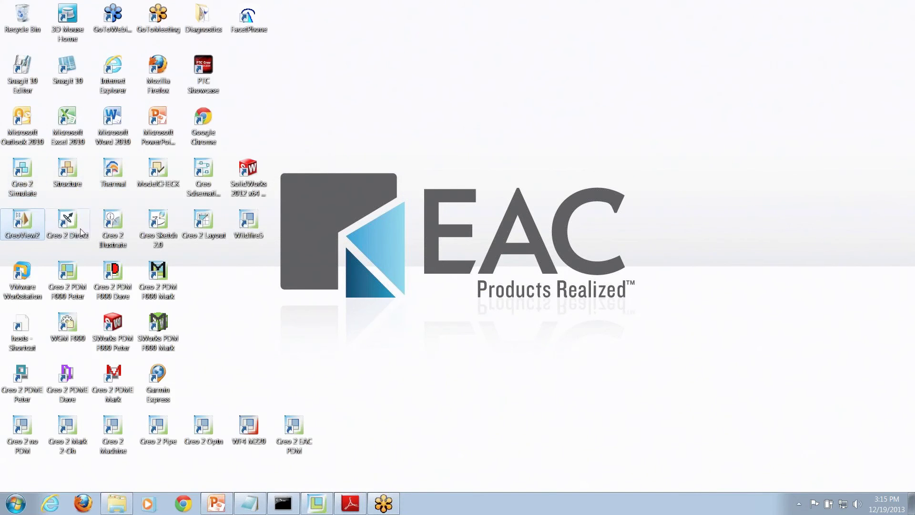
click(131, 228)
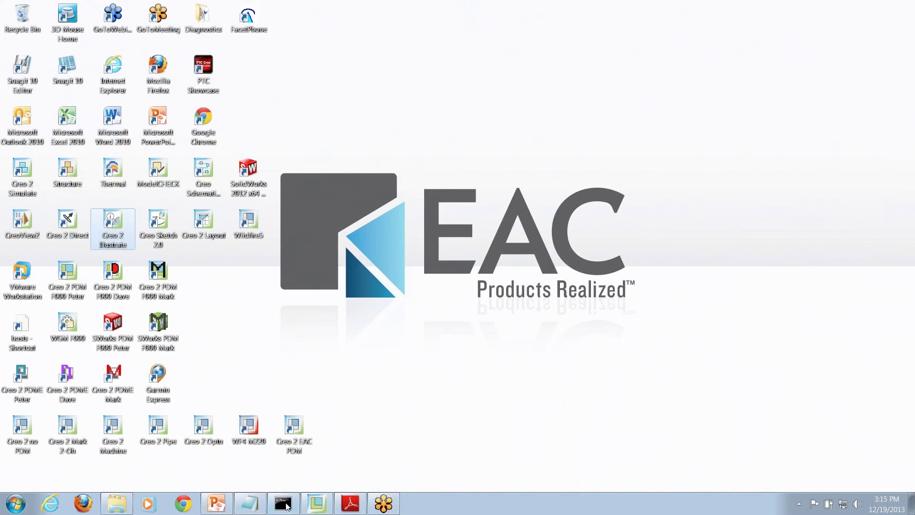
click(257, 504)
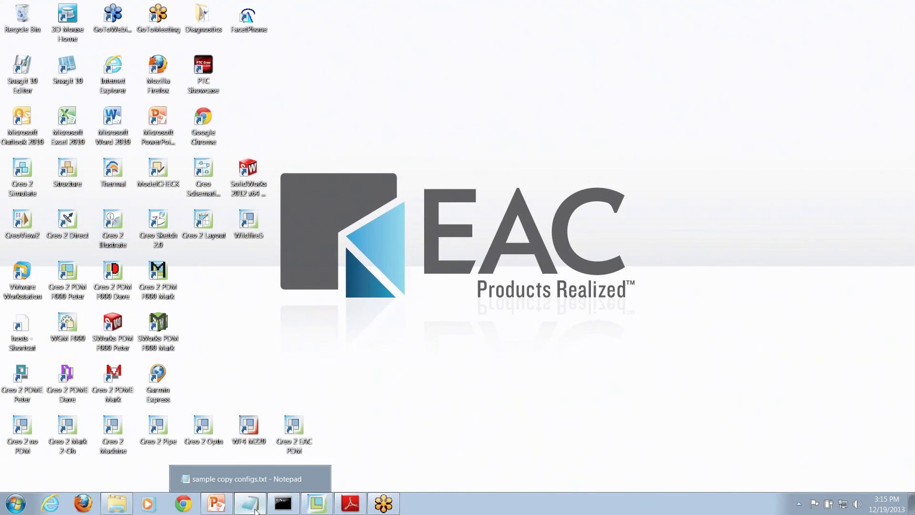
click(256, 506)
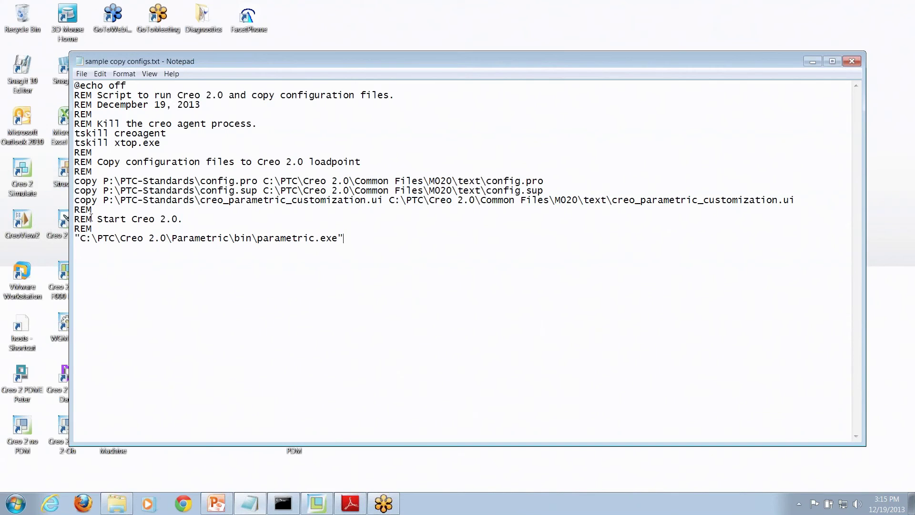
- Highlight the config copy commands, loadpoint destination paths and parametric.exe path in the script
drag(83, 239, 338, 241)
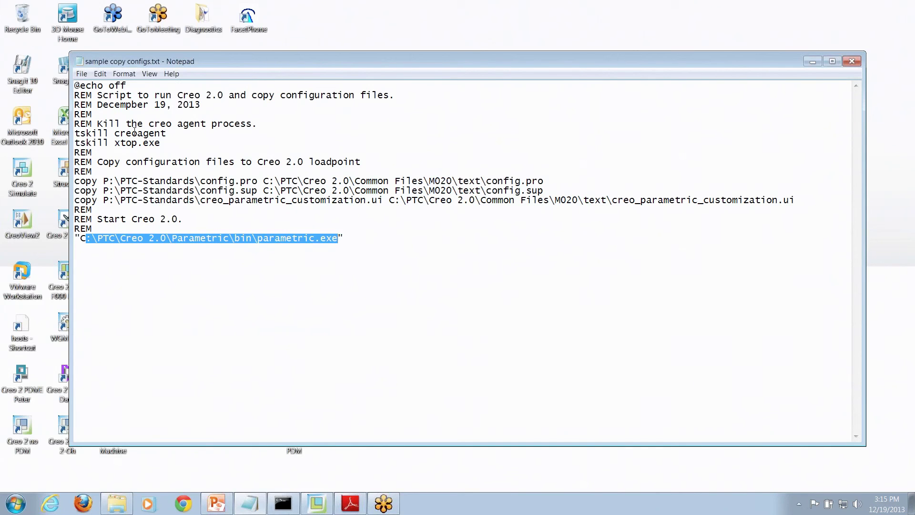
click(76, 181)
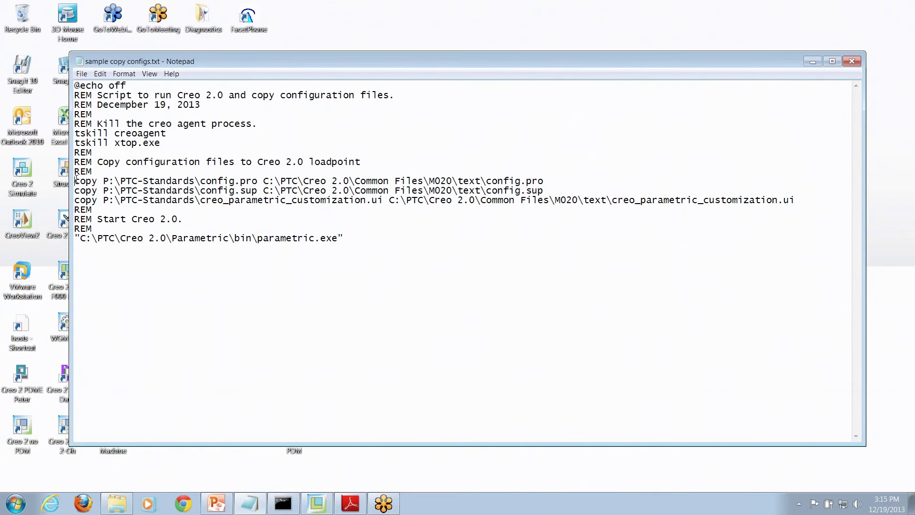
drag(76, 180, 805, 200)
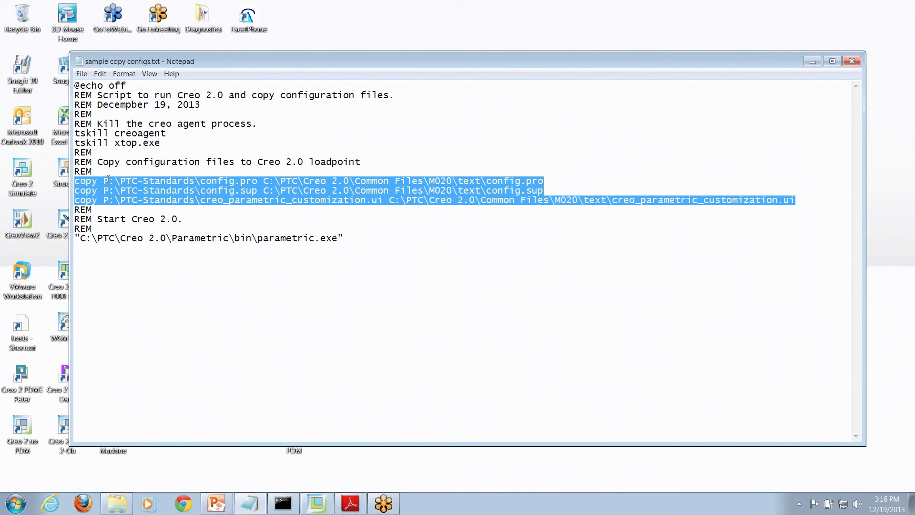
click(288, 190)
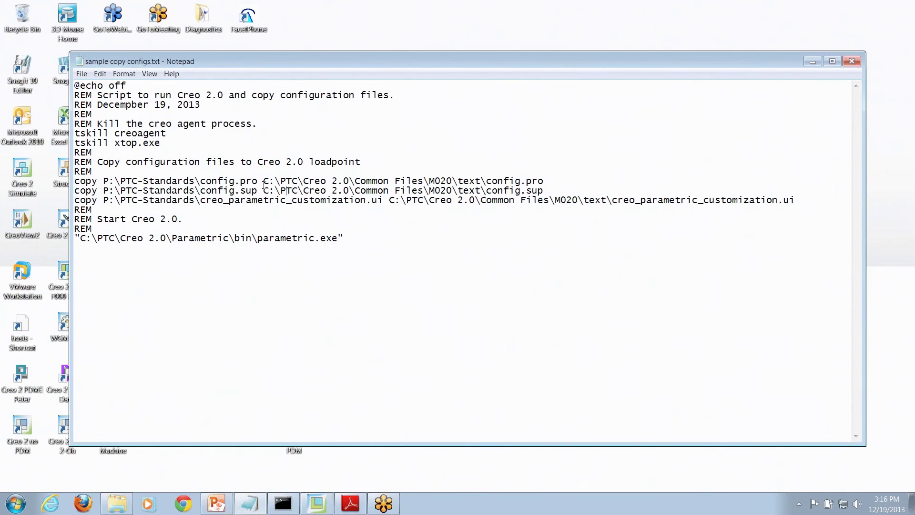
drag(263, 181, 546, 186)
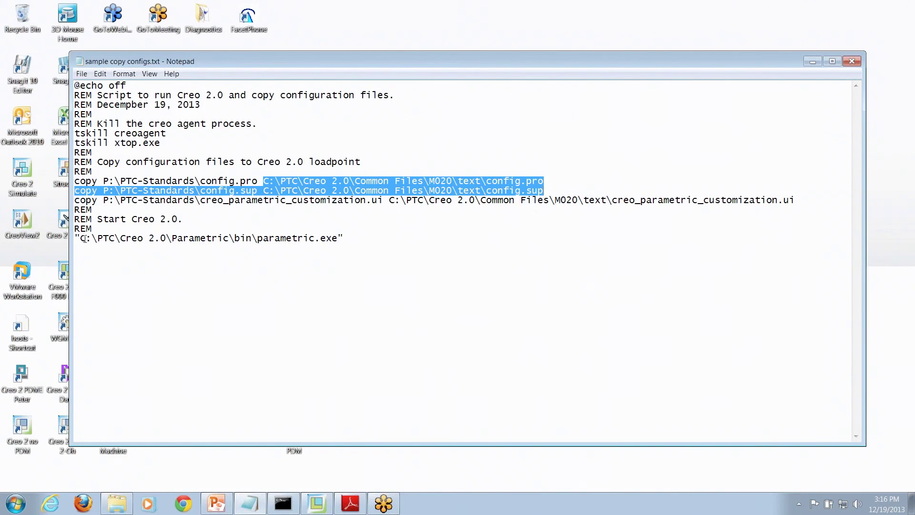
drag(82, 239, 339, 236)
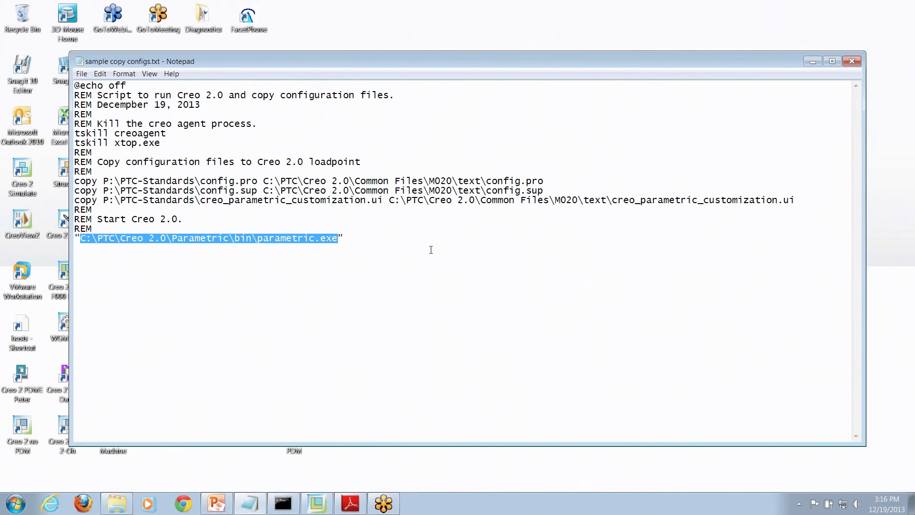